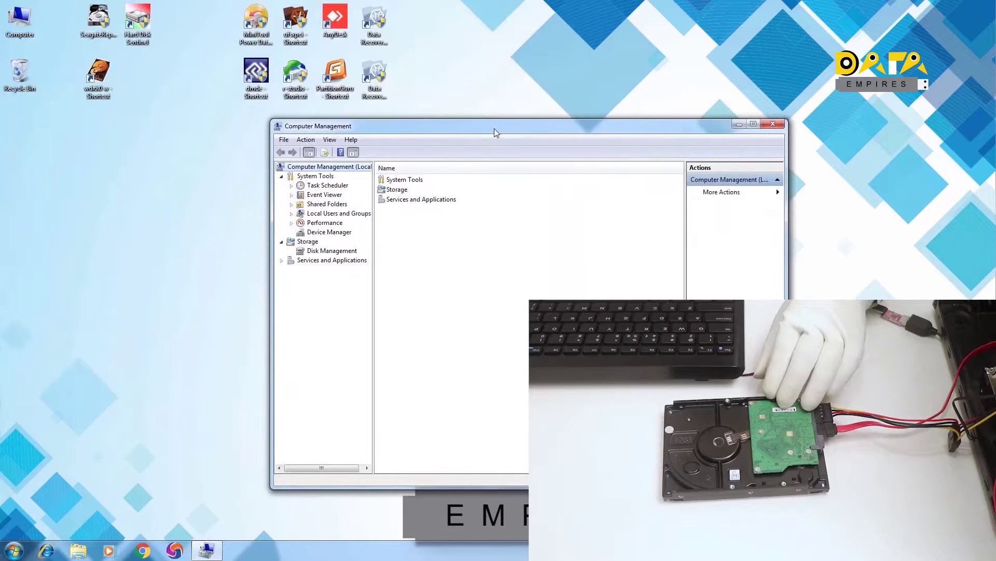
# Open Device Manager, expand Disk drives and rescan so the ST2000VX000-1CU164 SCSI Disk Device is listed
pyautogui.click(353, 232)
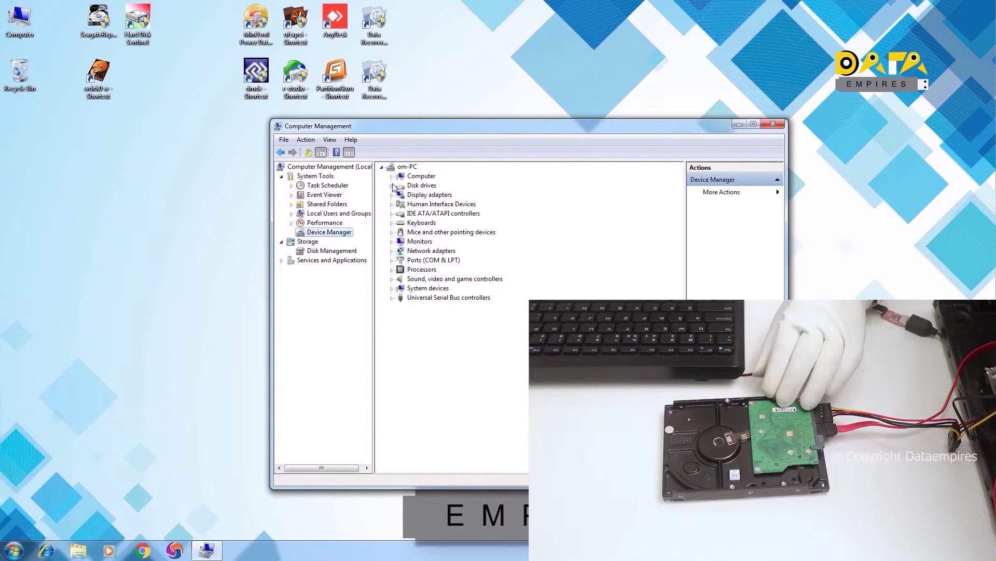
pyautogui.click(392, 186)
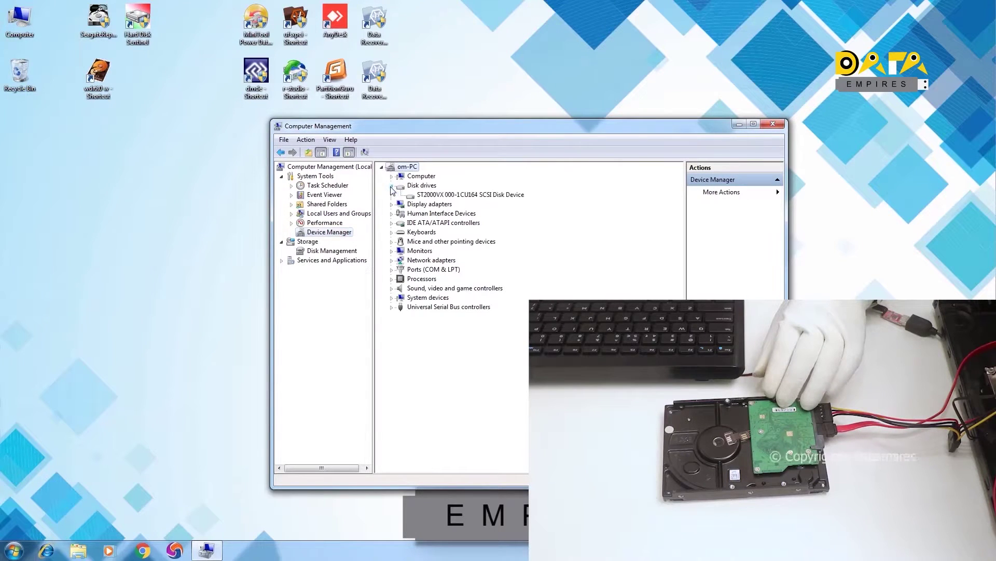
pyautogui.click(366, 152)
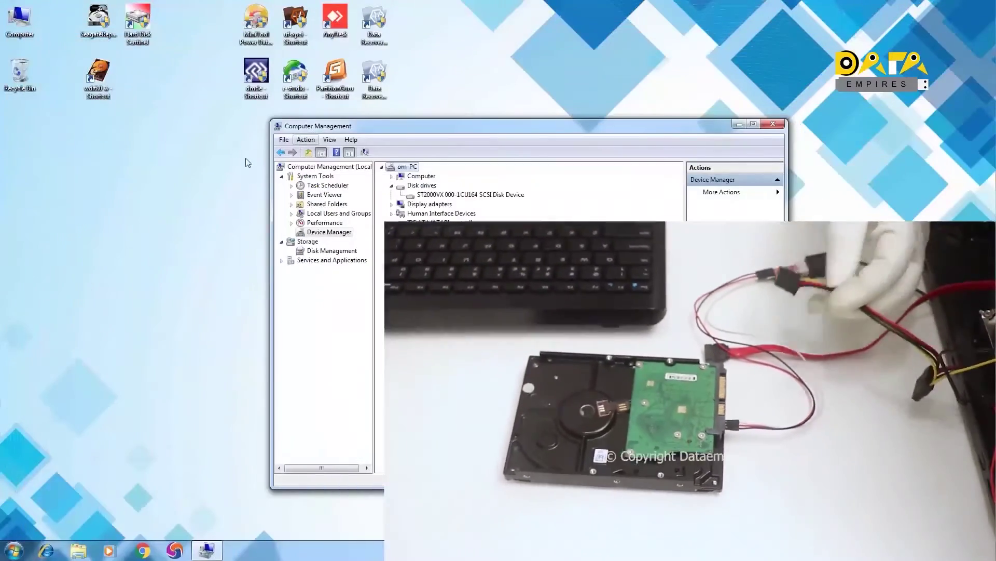
# Launch Seagate Repair as administrator and set COM Port to COM3 and Baud Rate to 9600
pyautogui.rightClick(87, 22)
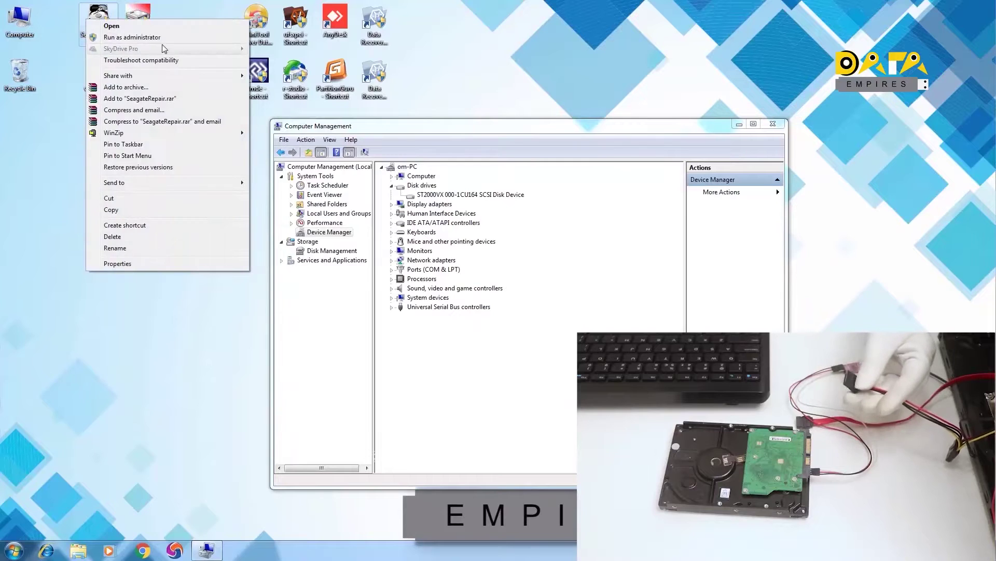
pyautogui.click(146, 40)
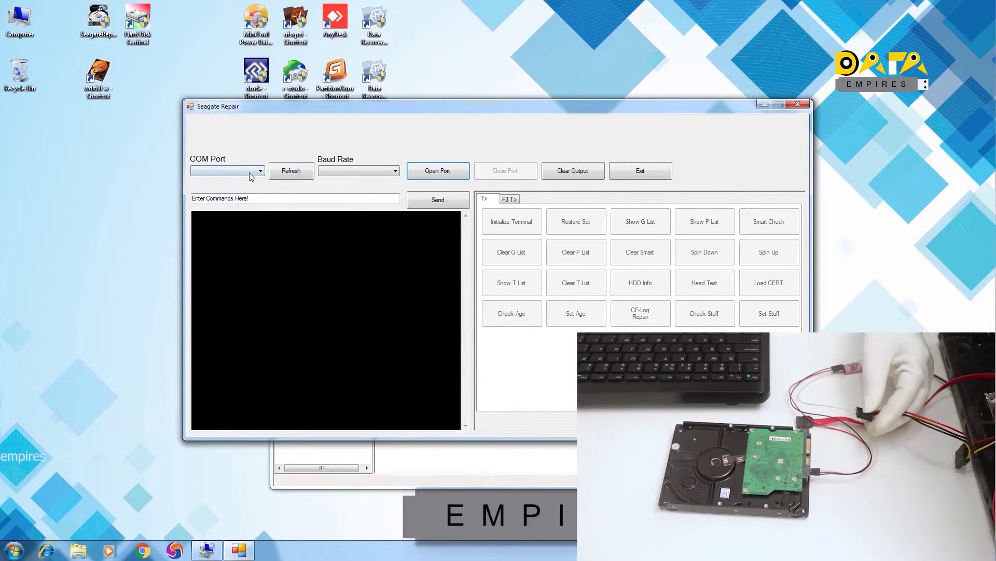
pyautogui.click(249, 172)
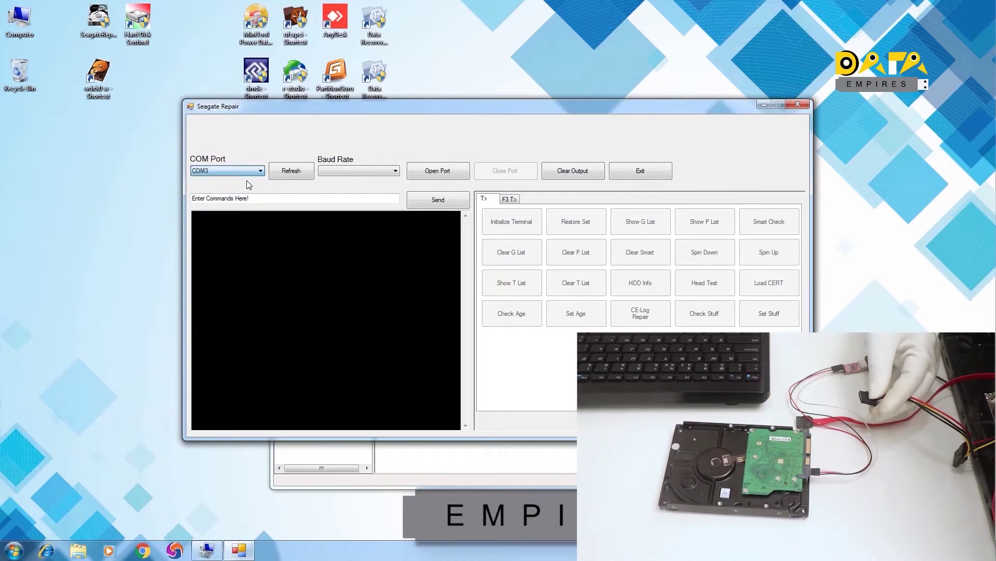
pyautogui.click(357, 172)
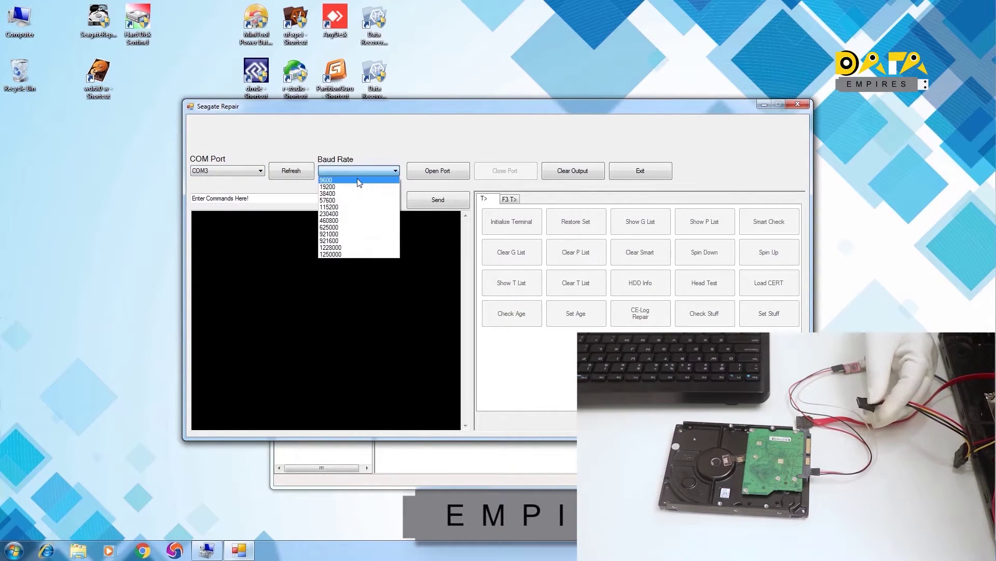
pyautogui.click(359, 180)
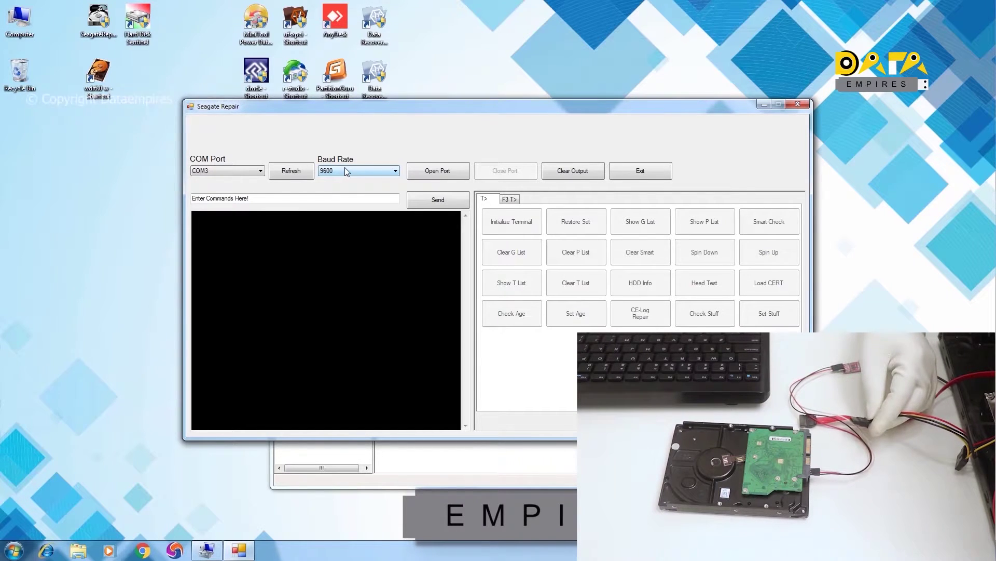
# Open the COM3 port and wait until the terminal shows 'Cert Table loaded' and a T> prompt
pyautogui.click(429, 174)
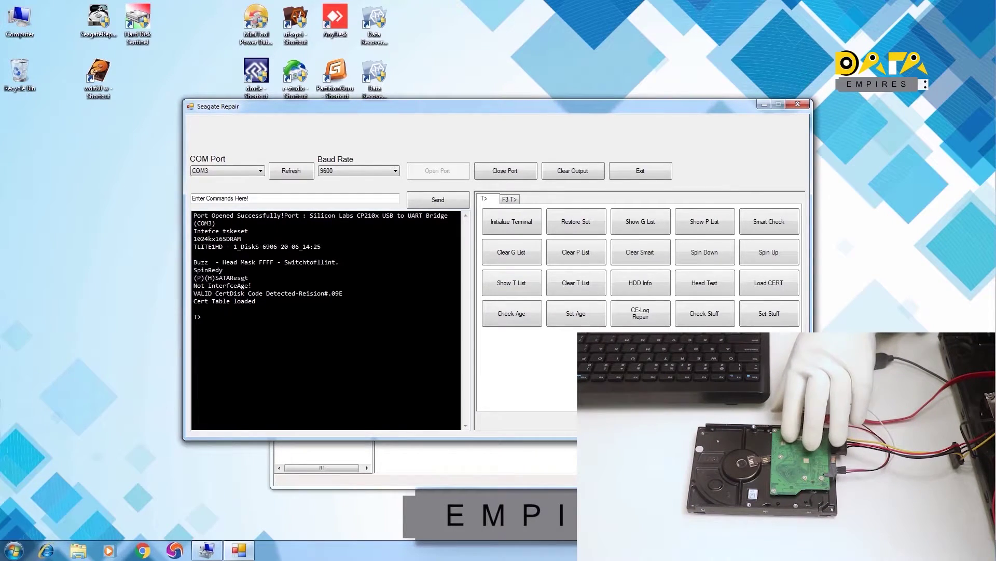
# Check the drive's age, run Set Age, reinitialize the terminal, and recheck to get Age=50
pyautogui.click(512, 318)
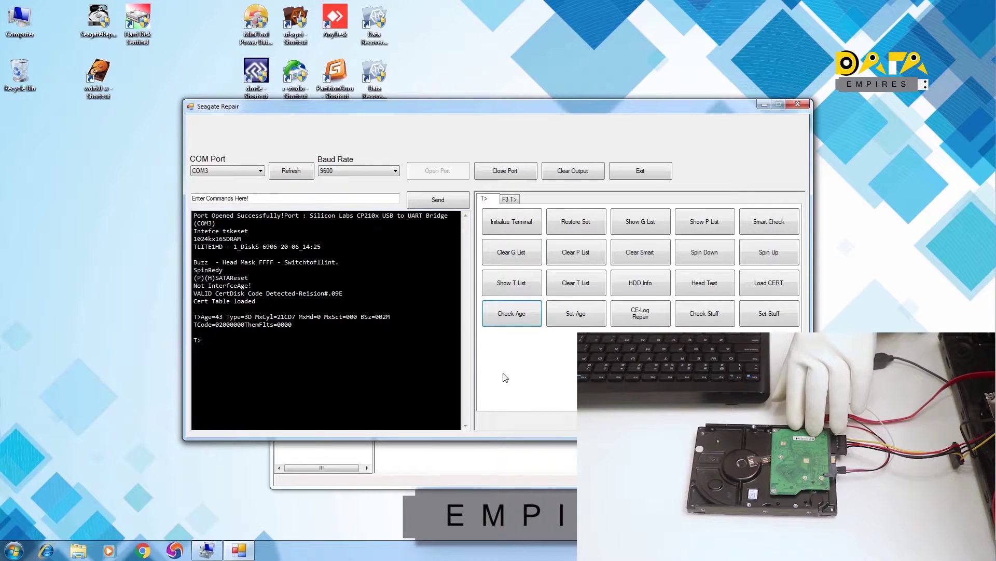
pyautogui.click(573, 318)
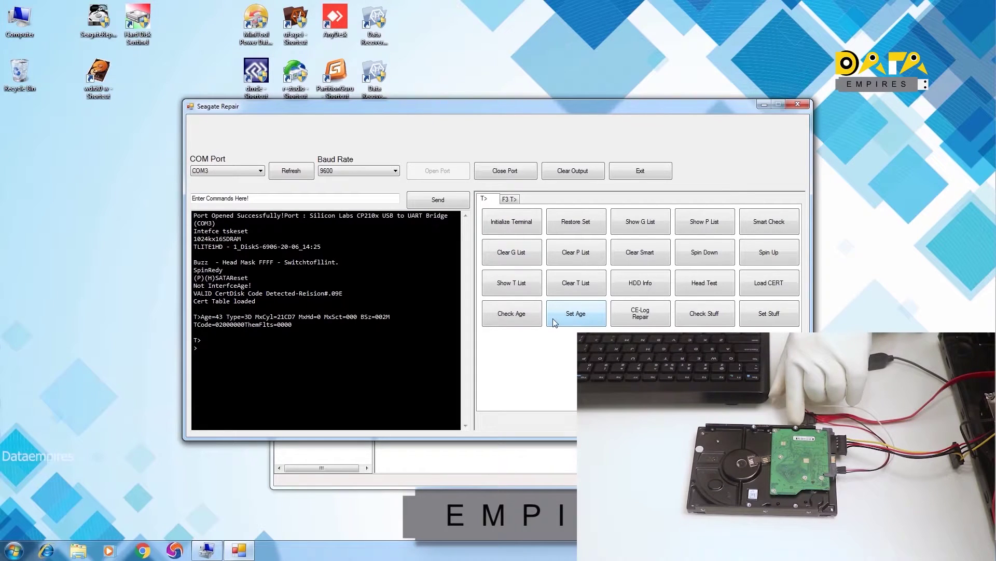
pyautogui.click(553, 318)
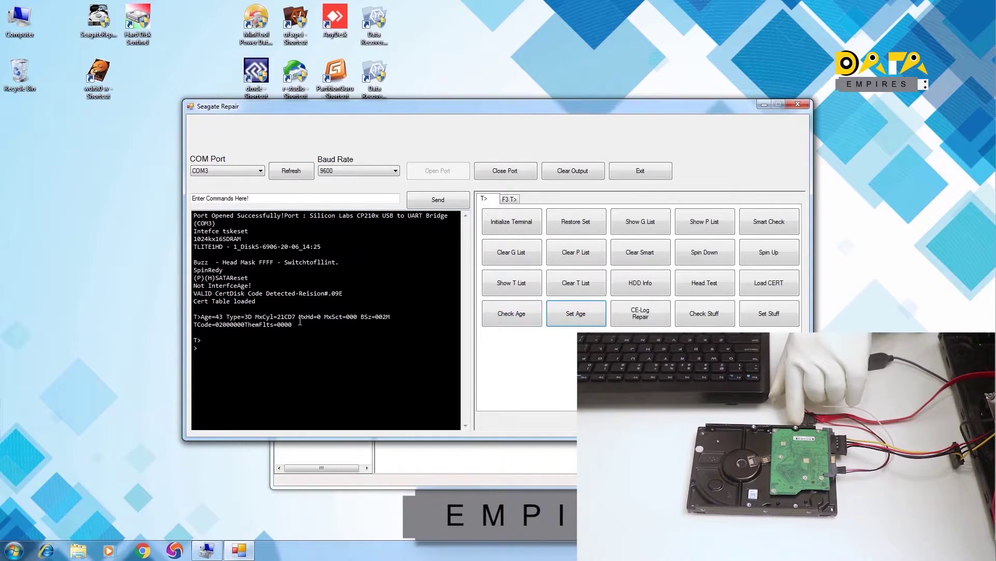
pyautogui.click(510, 222)
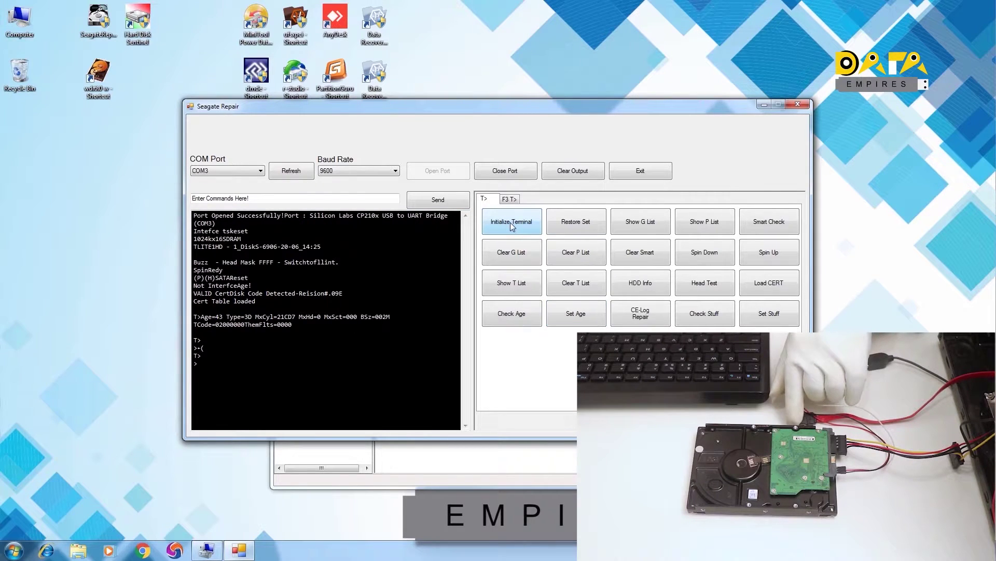
pyautogui.click(509, 315)
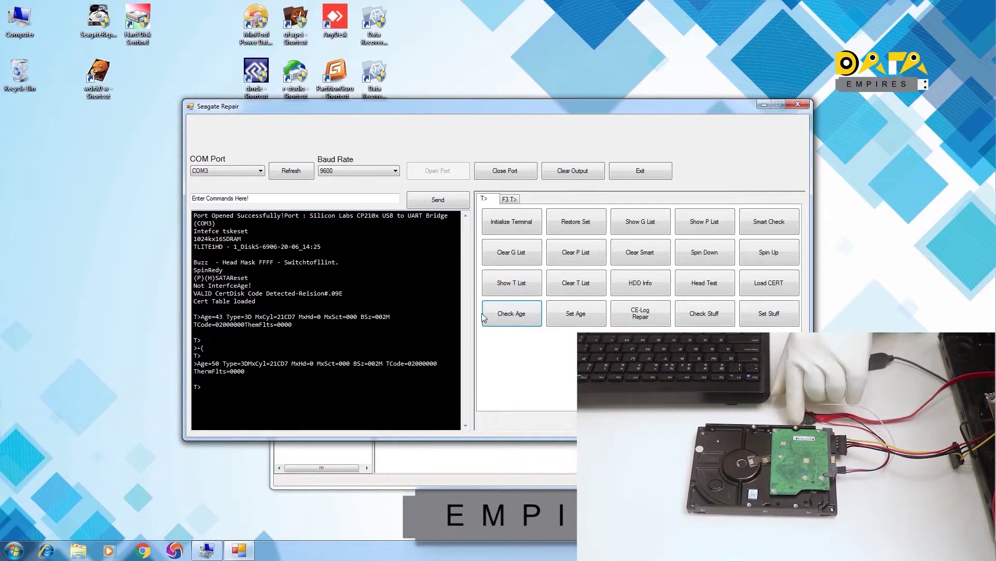
# Clear SMART, reinitialize the terminal, send the '/' command, then initialize the terminal again
pyautogui.click(635, 255)
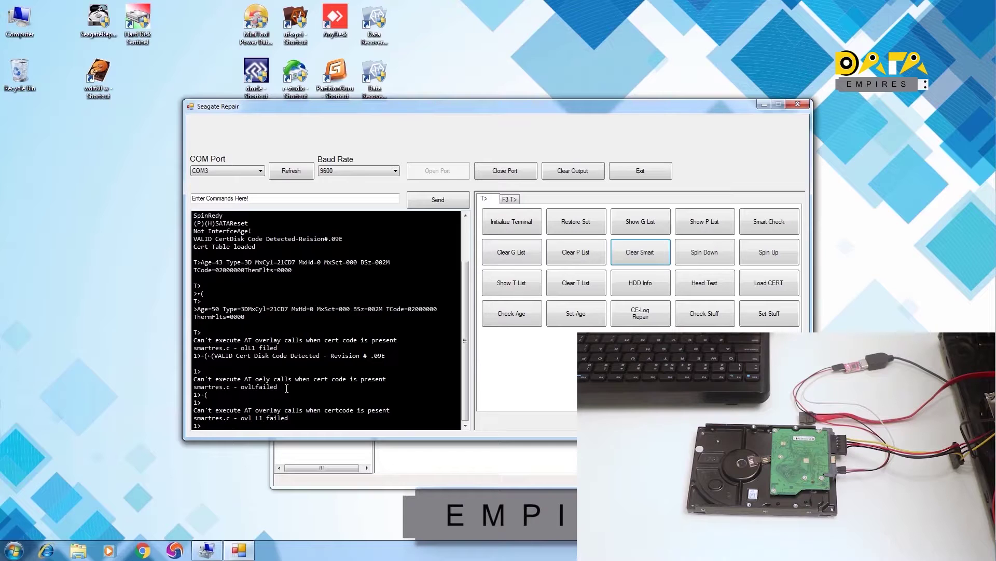
pyautogui.click(515, 224)
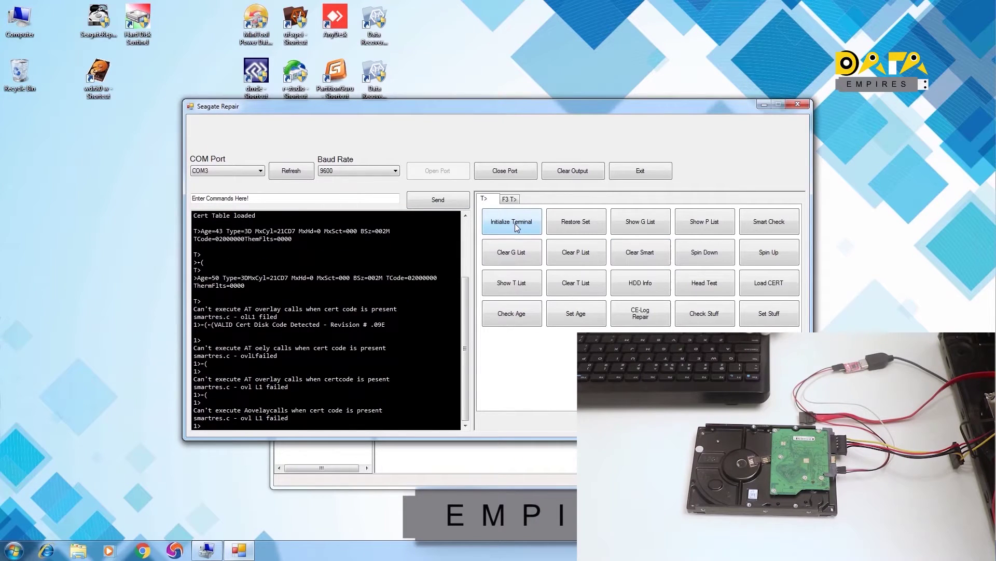
pyautogui.click(282, 201)
pyautogui.write('/')
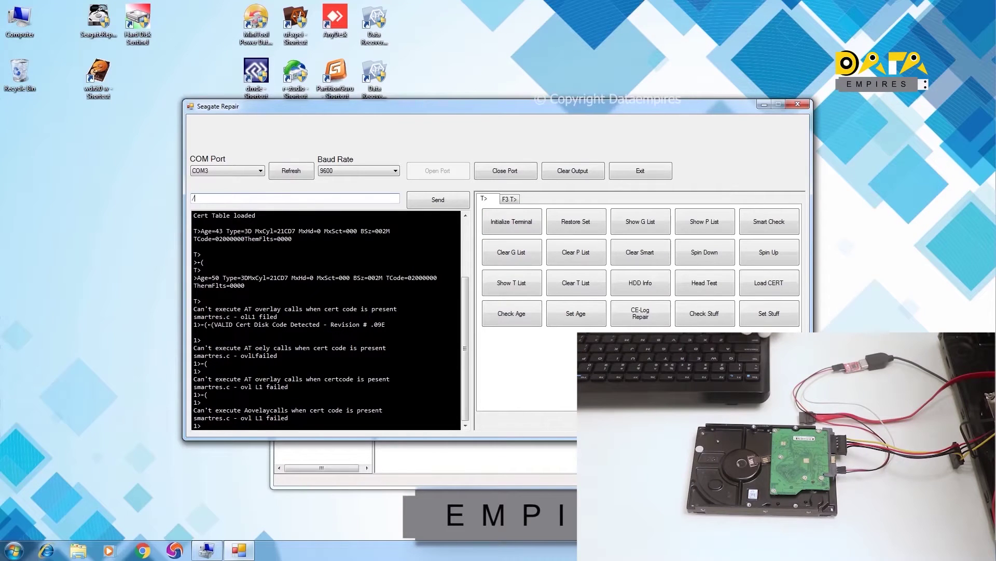
pyautogui.press('Return')
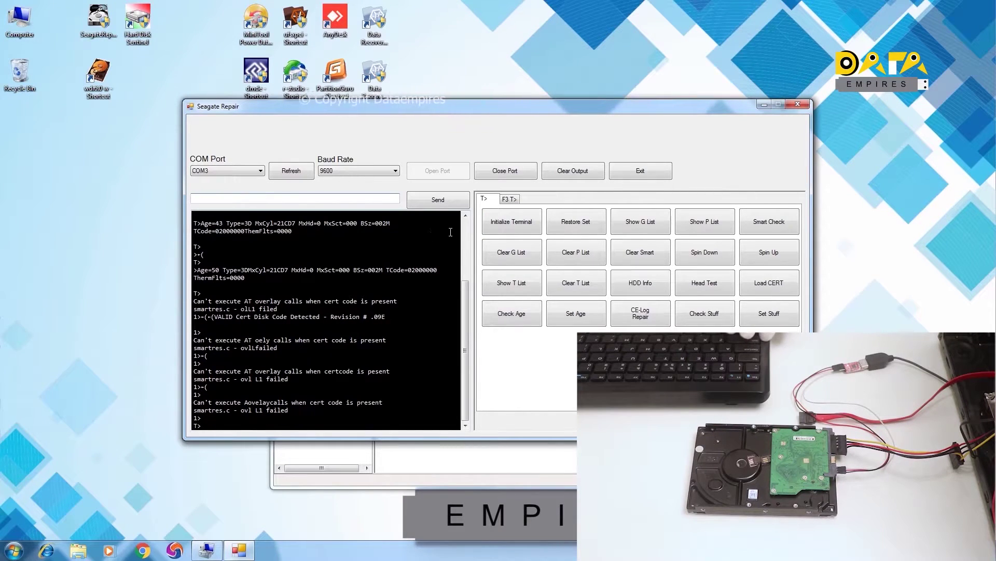
pyautogui.click(506, 251)
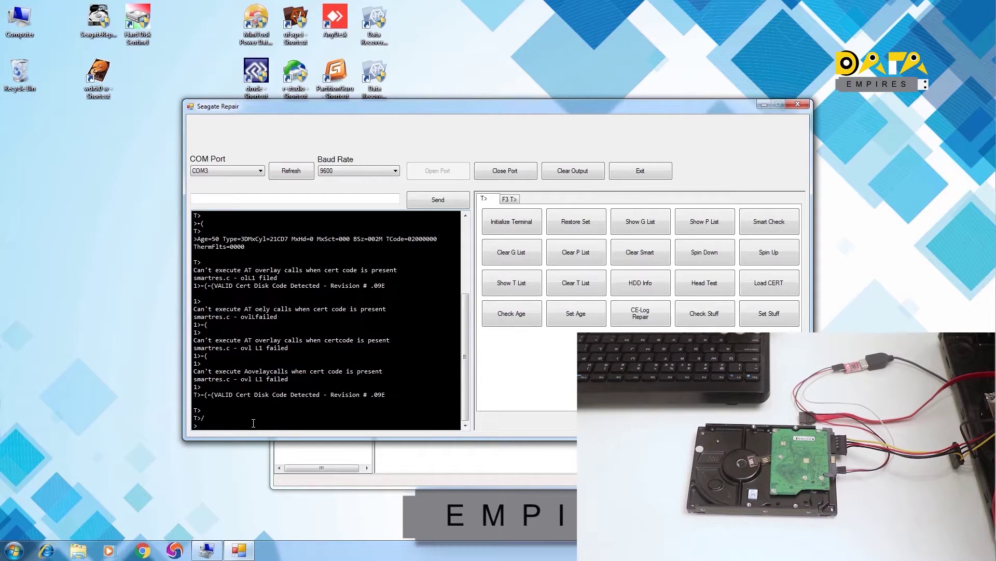
pyautogui.click(510, 221)
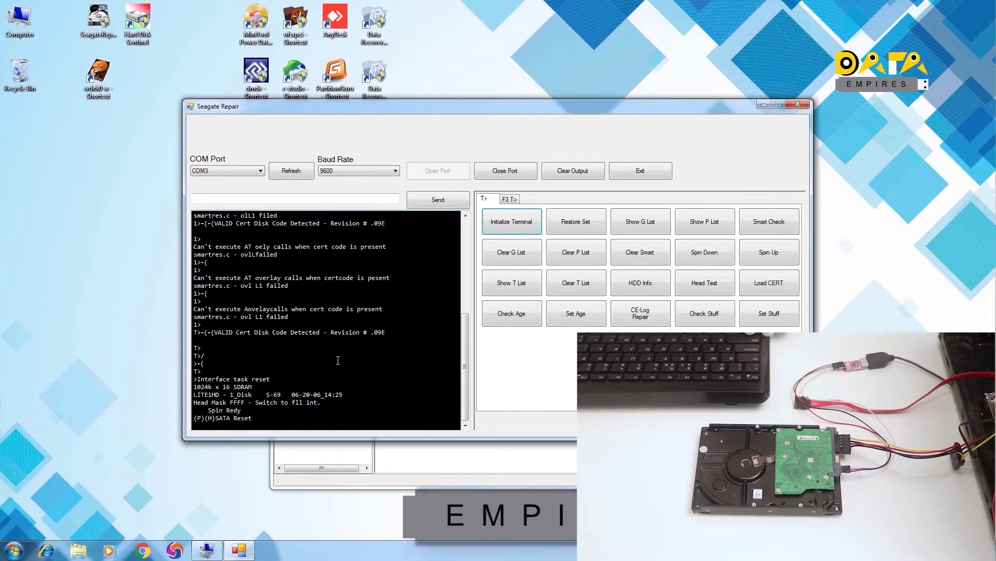
# Review the SATA Reset output and return the drive to a T> prompt with Ctrl+Z
pyautogui.moveTo(465, 359); pyautogui.dragTo(465, 264)
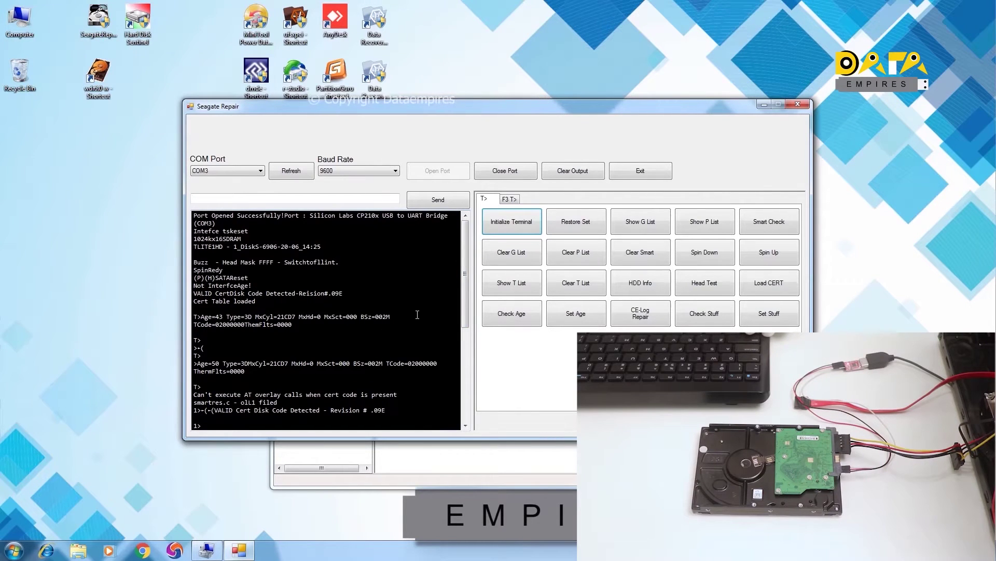
pyautogui.moveTo(463, 309); pyautogui.dragTo(451, 400)
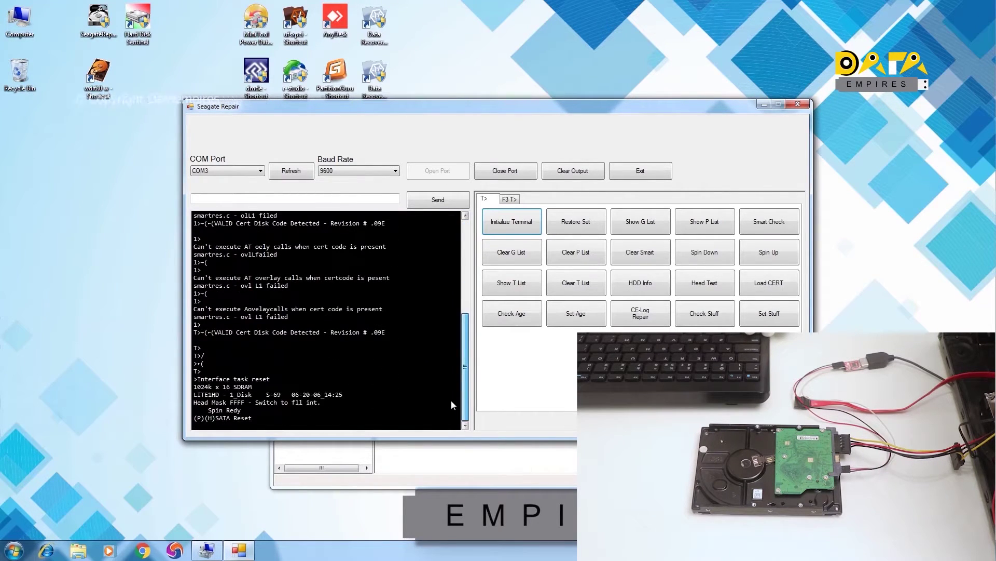
pyautogui.click(297, 419)
pyautogui.hotkey('ctrl', 'z')
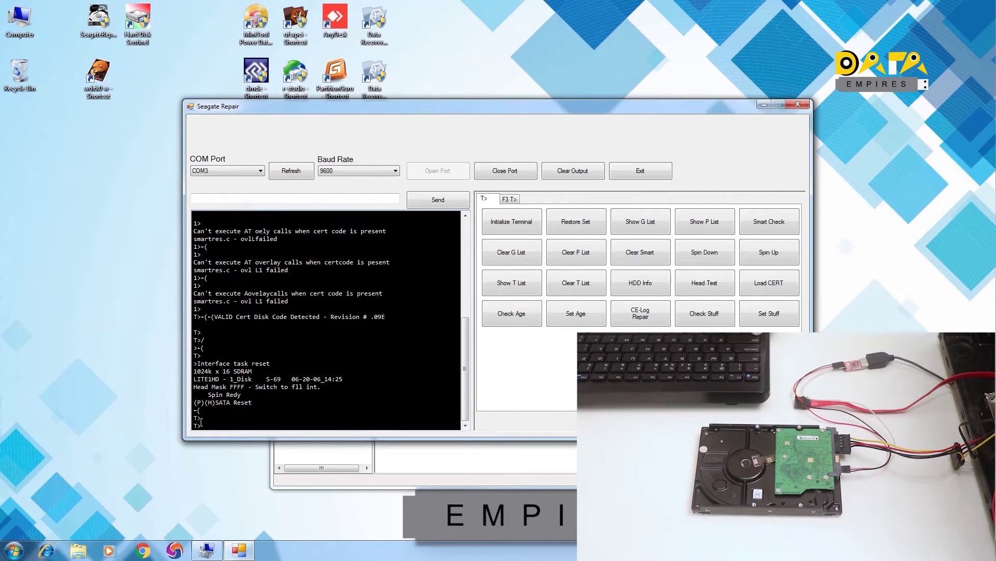
# Run Clear Smart until the terminal reports 'Initializing SMART Sectors...ENDOK' with a 1> prompt
pyautogui.click(629, 254)
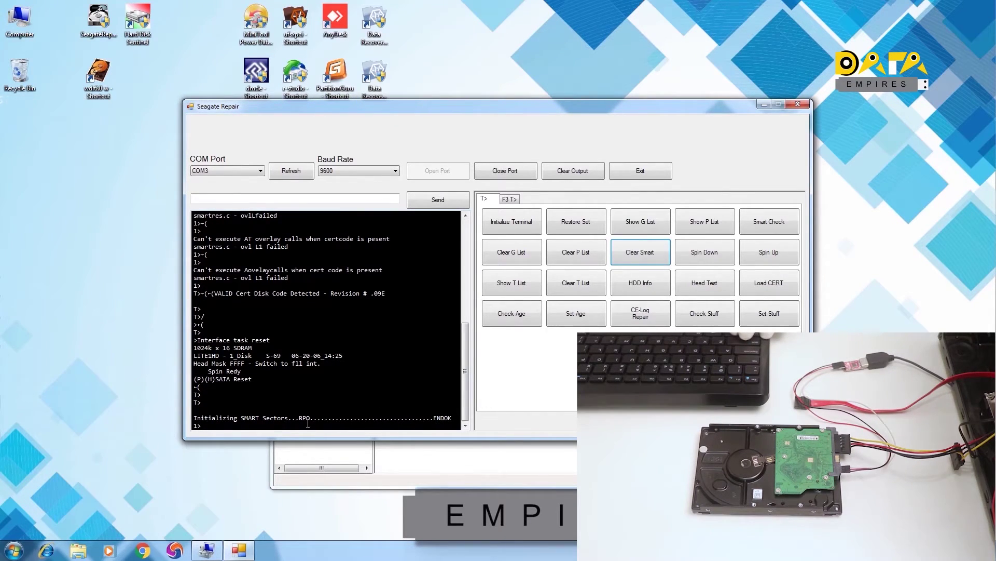
# Reinitialize the terminal and repeat the SMART sector initialization until it ends with ENDOK
pyautogui.click(502, 224)
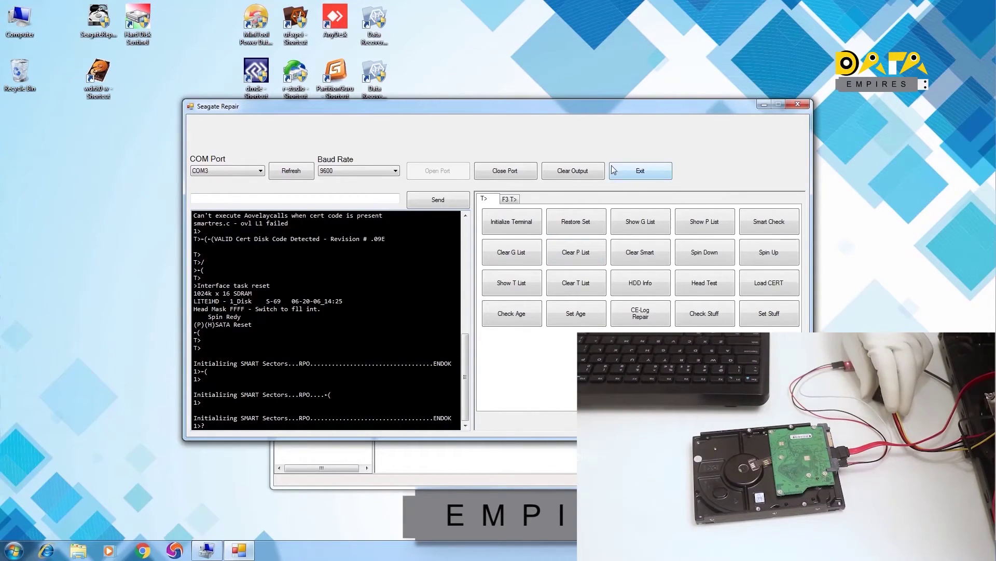
# Place Computer Management and Seagate Repair side by side to show the ST380211 AS disk under Disk drives
pyautogui.moveTo(546, 104); pyautogui.dragTo(684, 184)
pyautogui.click(450, 126)
pyautogui.moveTo(450, 127); pyautogui.dragTo(171, 114)
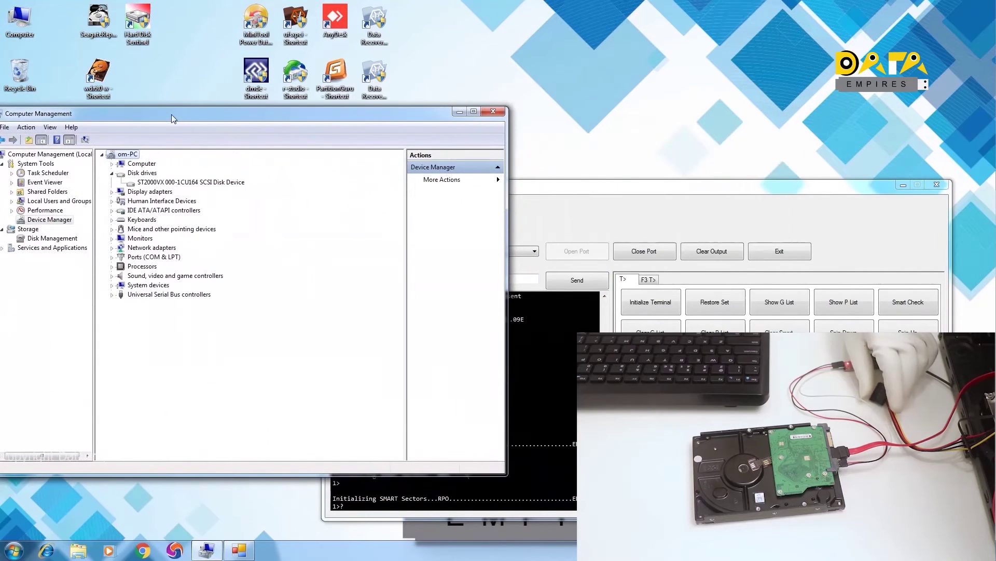
pyautogui.click(624, 188)
pyautogui.moveTo(624, 188); pyautogui.dragTo(686, 126)
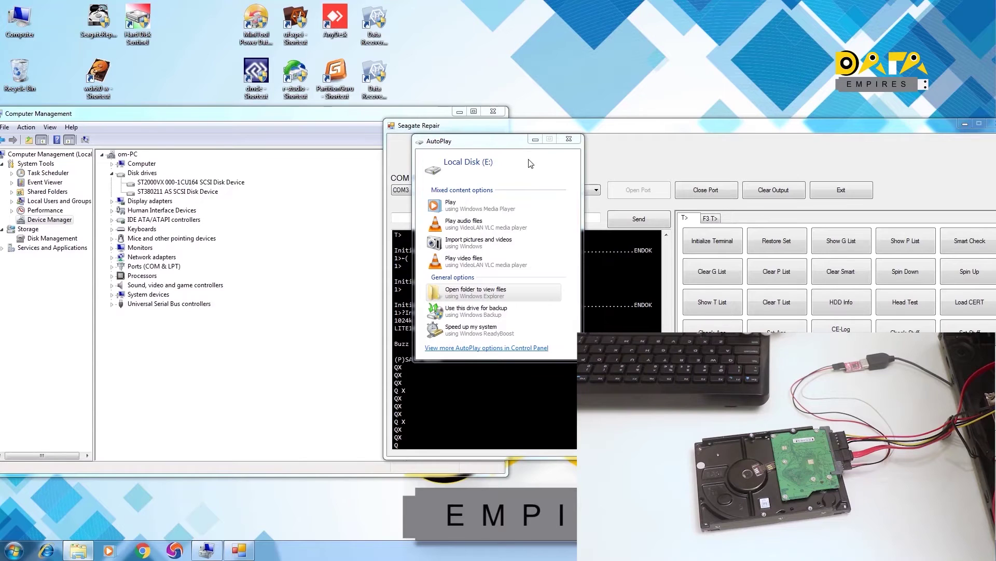
# Dismiss AutoPlay and browse Local Disk E:, F: and G: from Computer, returning to the drive list each time
pyautogui.click(571, 139)
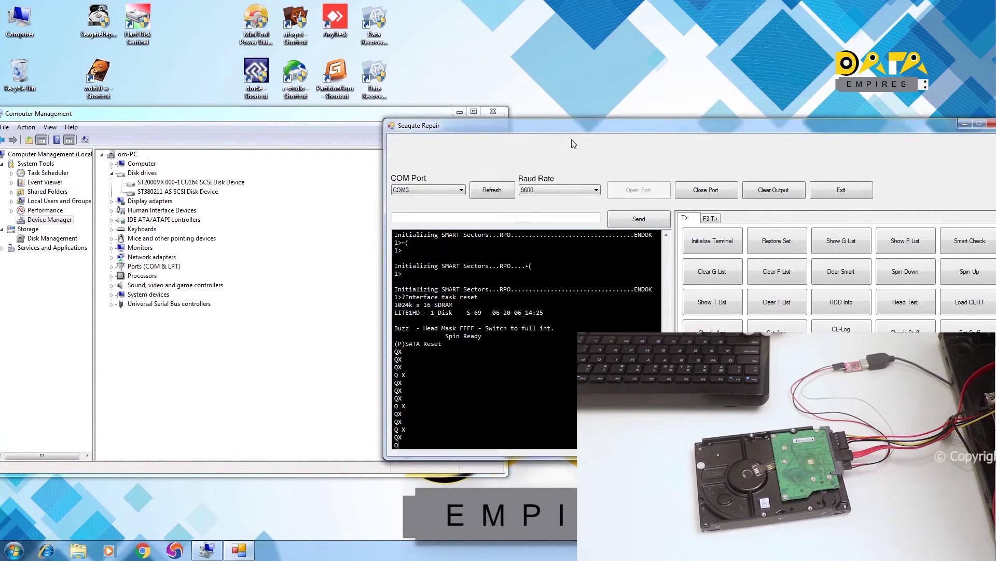
pyautogui.doubleClick(20, 21)
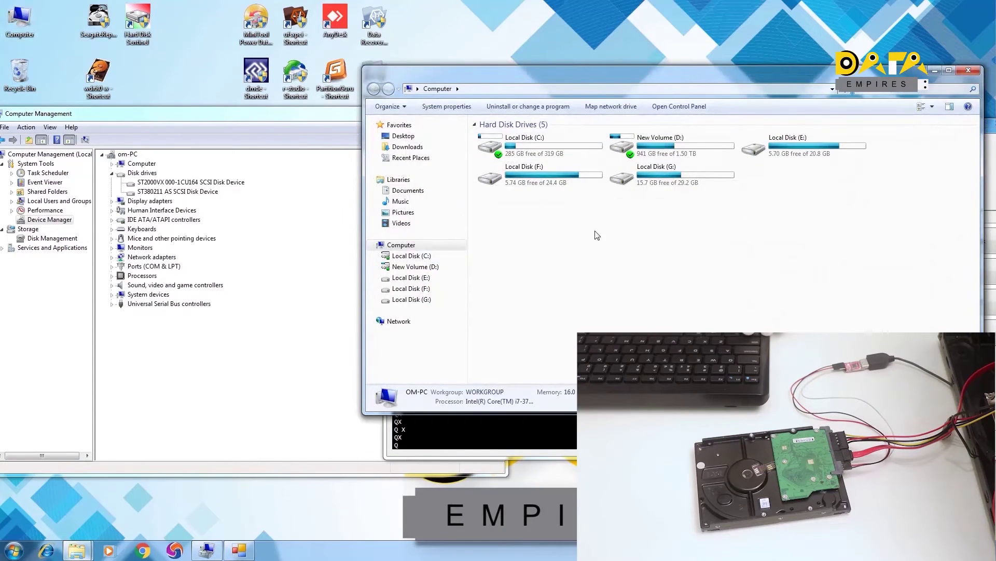
pyautogui.doubleClick(806, 151)
pyautogui.click(375, 90)
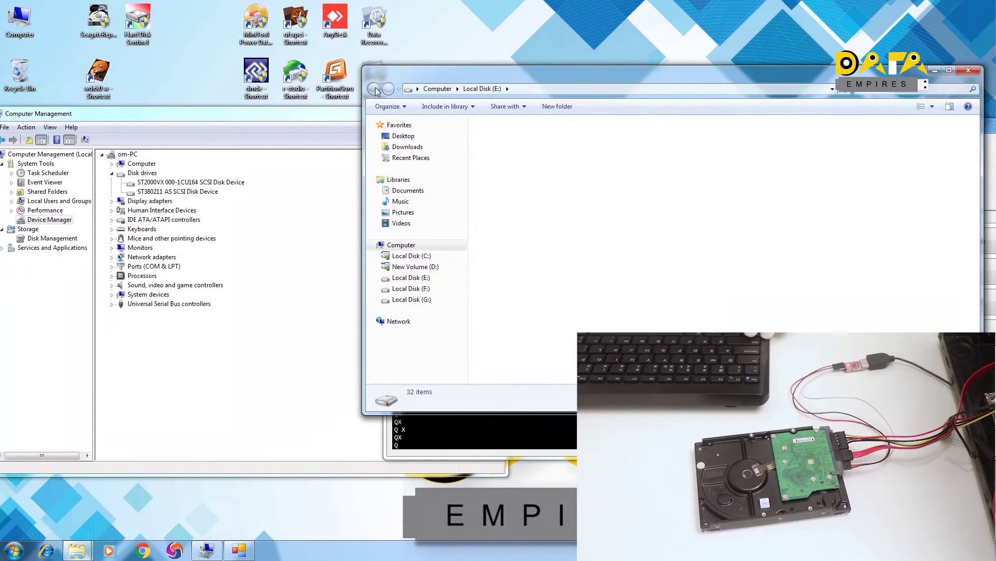
pyautogui.doubleClick(566, 177)
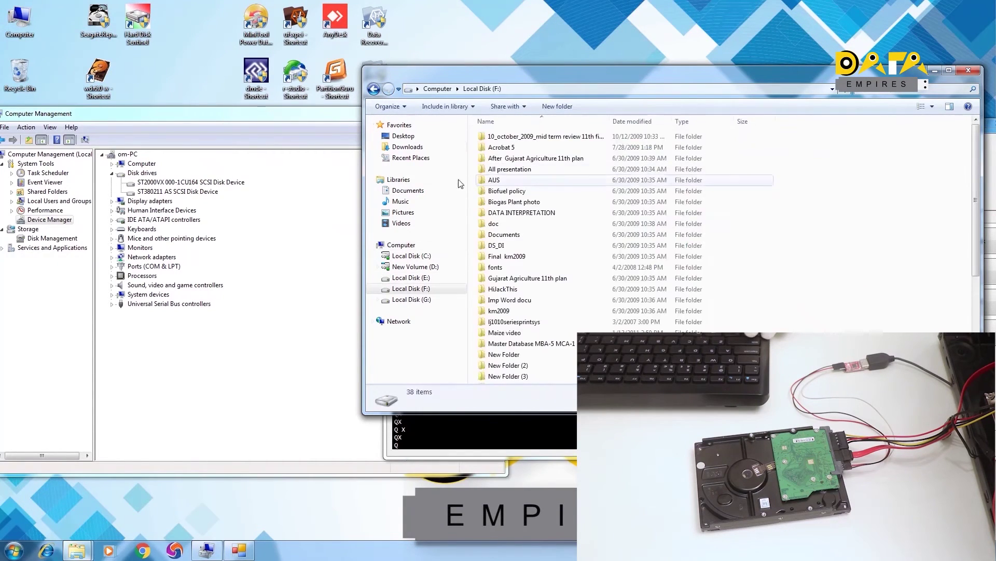
pyautogui.click(374, 88)
pyautogui.doubleClick(668, 179)
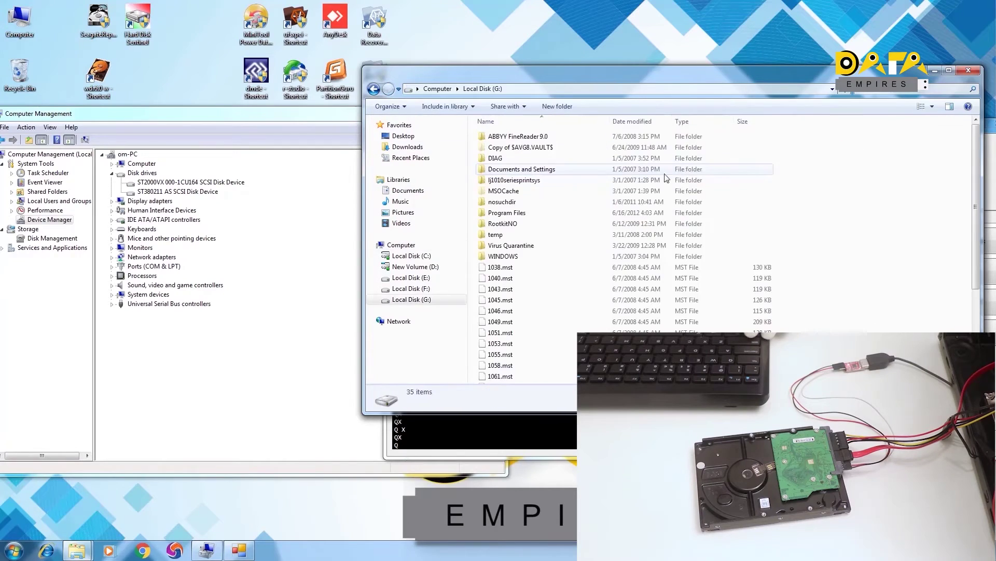
pyautogui.click(373, 90)
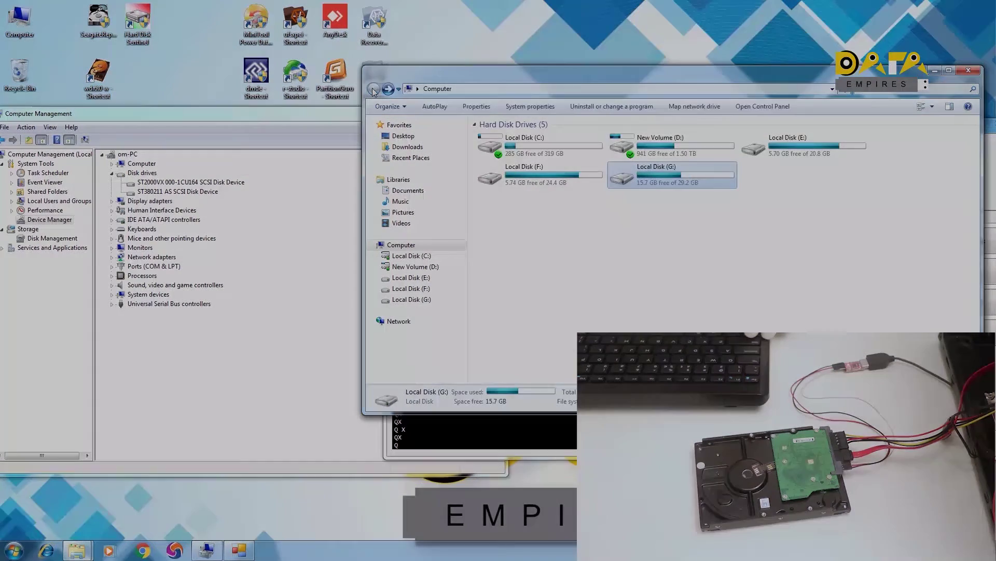